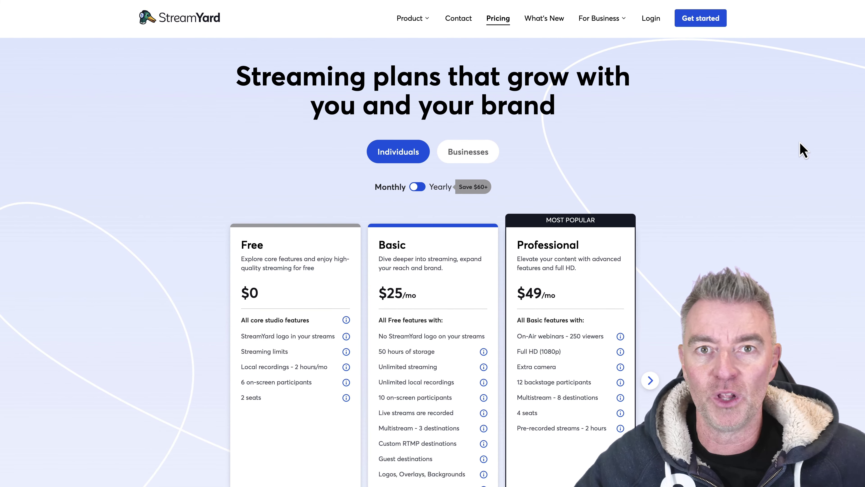
# Step: Scroll through the Restream Business pricing plans, highlighting the Full HD (1080p) feature line
pyautogui.scroll(-1, 433, 243)
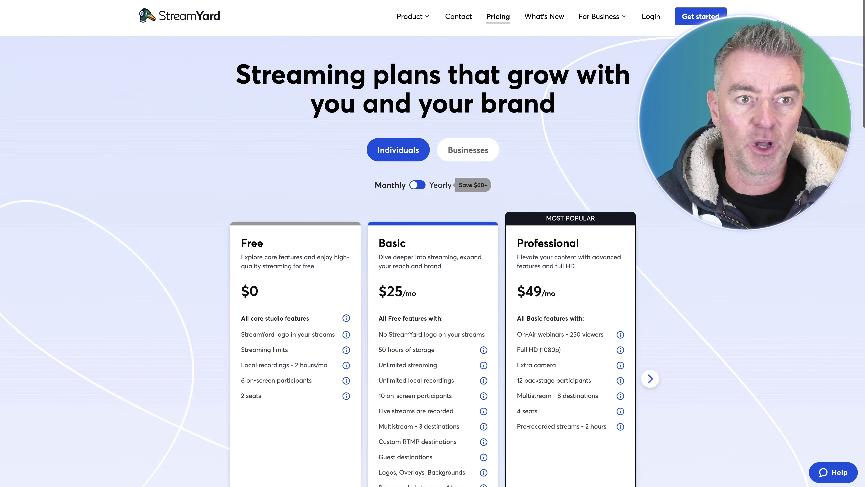
pyautogui.scroll(-3, 432, 243)
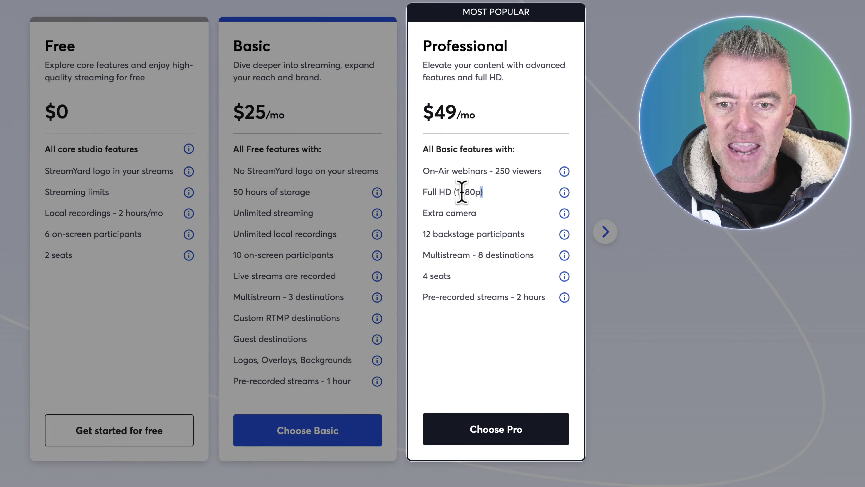
pyautogui.moveTo(609, 200); pyautogui.dragTo(551, 201)
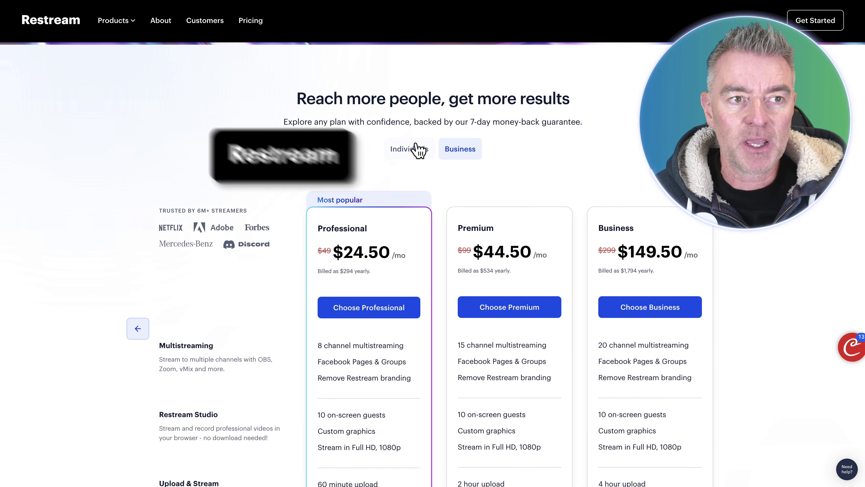
pyautogui.scroll(-1, 416, 147)
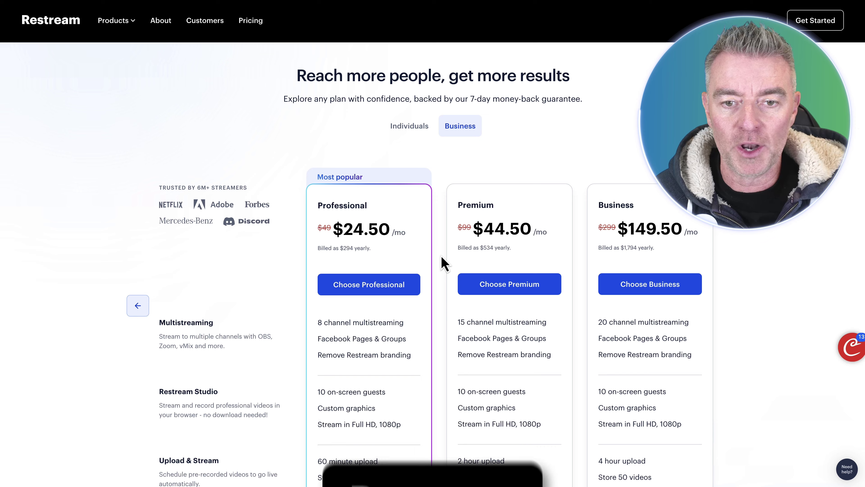
pyautogui.scroll(-3, 463, 355)
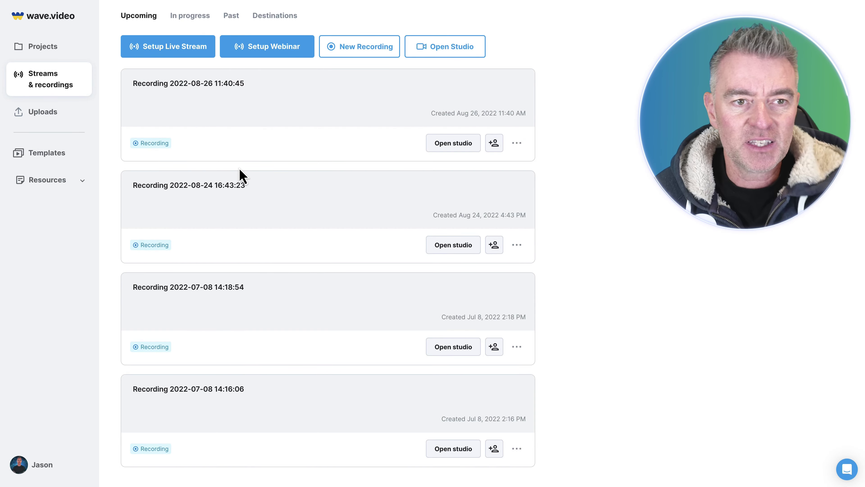
# Step: Open Streams & recordings and scroll through the saved recordings list
pyautogui.click(60, 85)
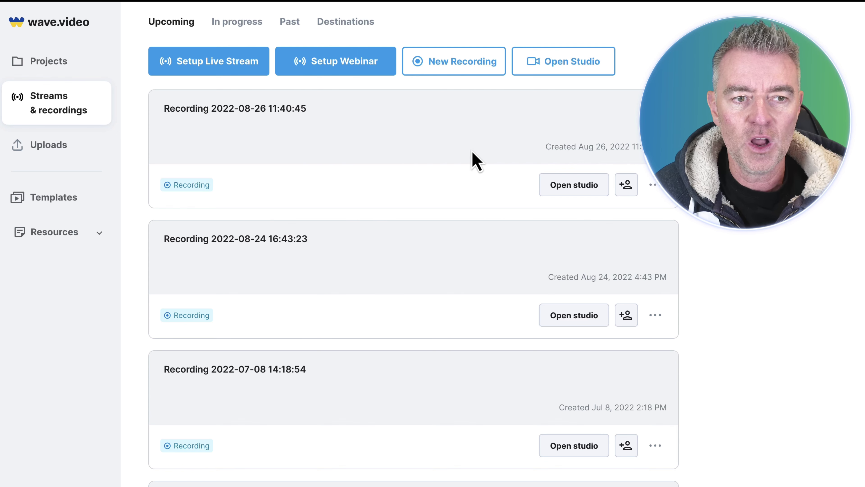
pyautogui.scroll(-3, 475, 160)
pyautogui.scroll(3, 473, 160)
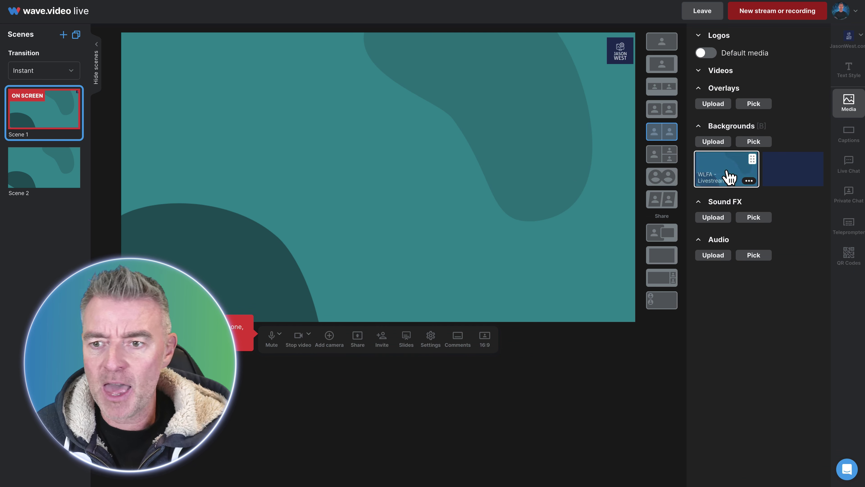
# Step: Make Scene 1's background dark blue and drag the brand logo to the stage's bottom right
pyautogui.click(782, 178)
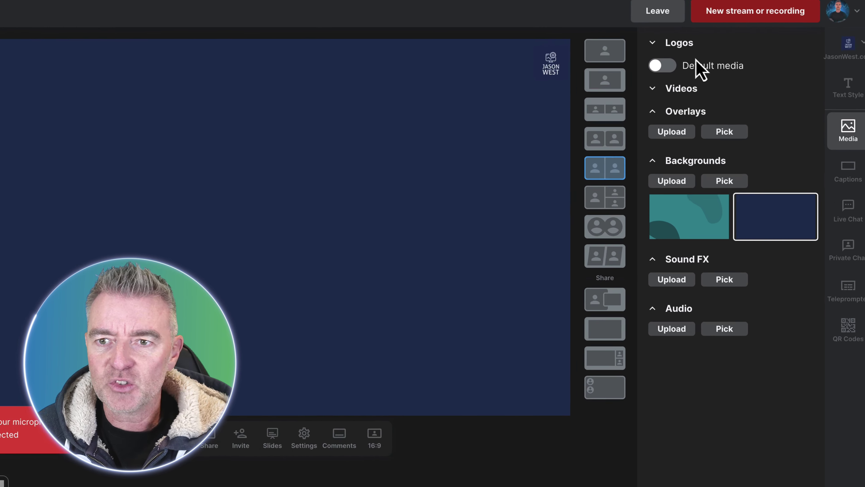
pyautogui.click(620, 52)
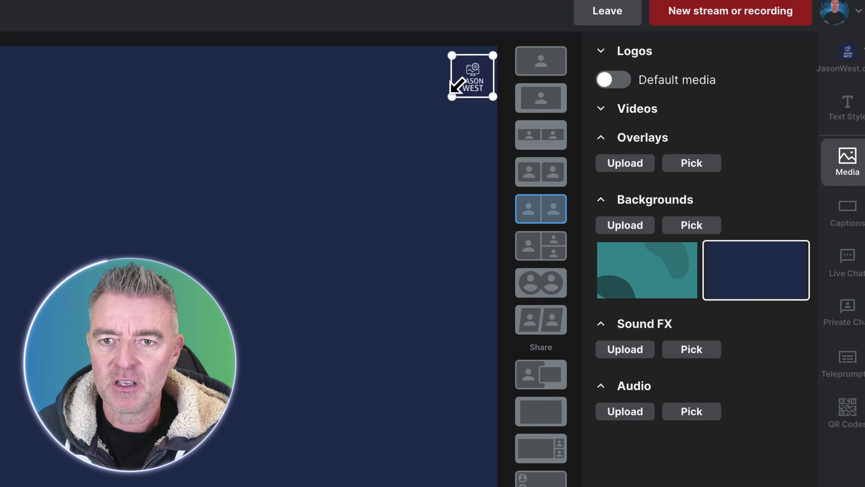
pyautogui.moveTo(435, 102); pyautogui.dragTo(423, 461)
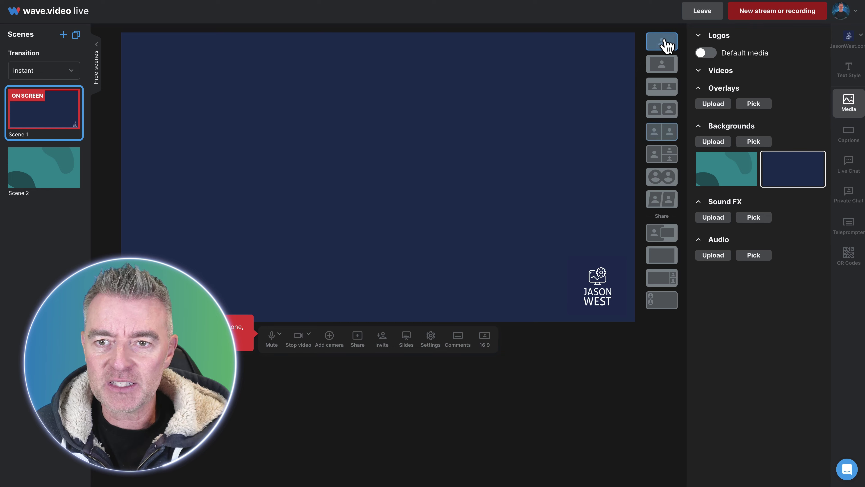
# Step: Try the camera layouts, settle on the Share layout, and hide the camera tile from stage
pyautogui.click(668, 110)
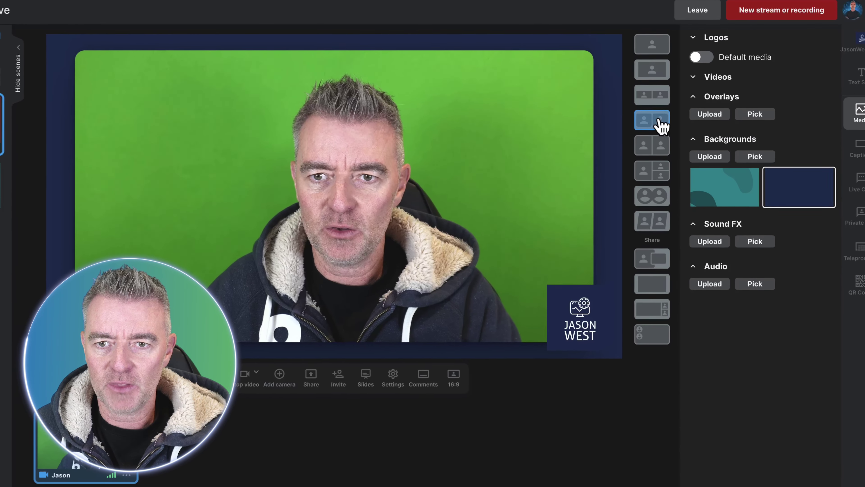
pyautogui.click(647, 155)
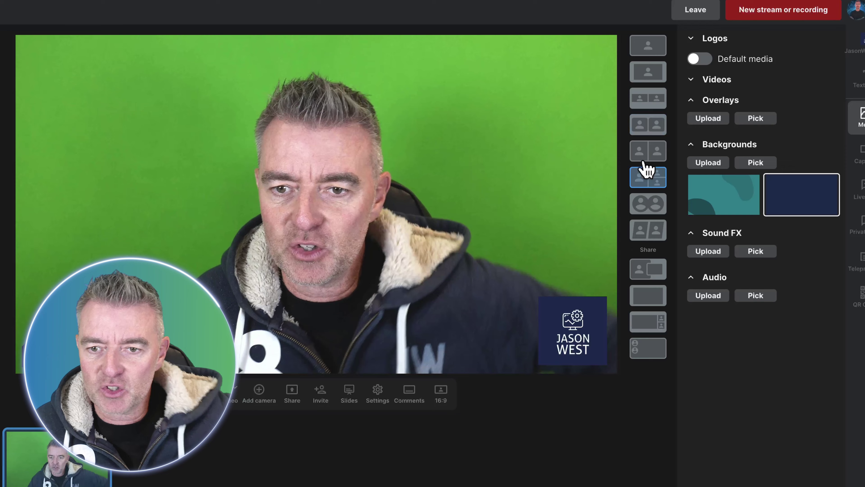
pyautogui.click(649, 269)
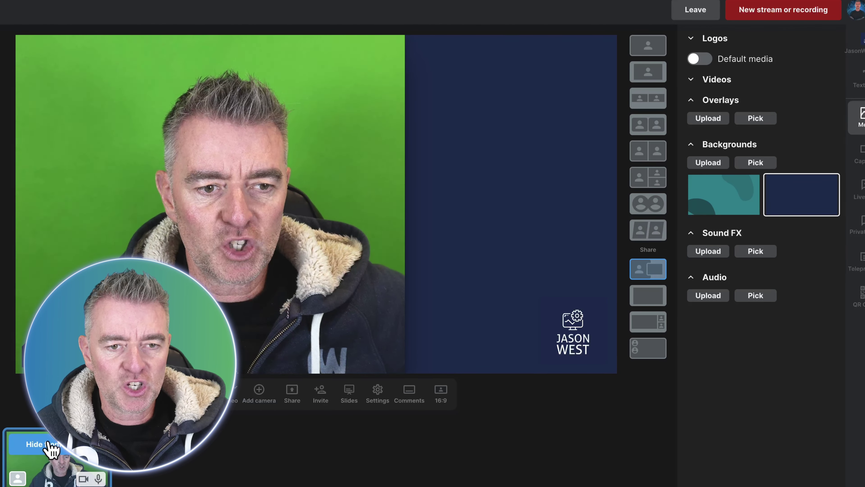
pyautogui.click(48, 453)
pyautogui.moveTo(649, 326)
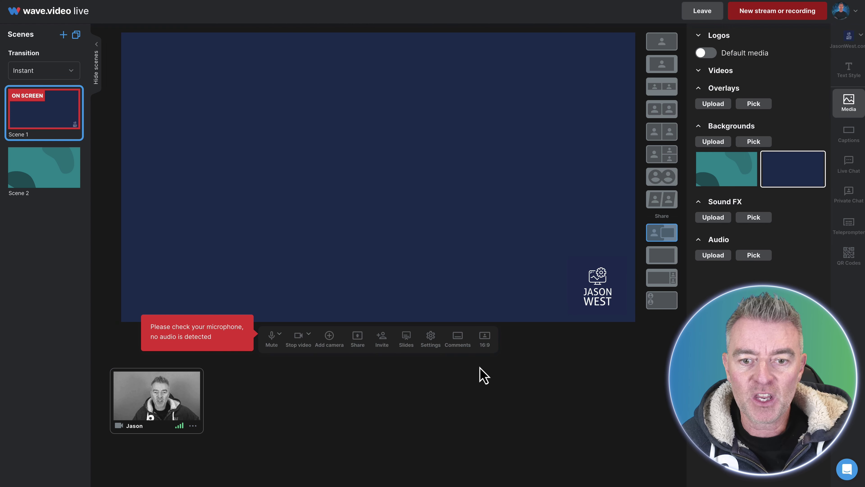
# Step: Change the canvas aspect ratio from 16:9 to Portrait 9:16
pyautogui.click(485, 339)
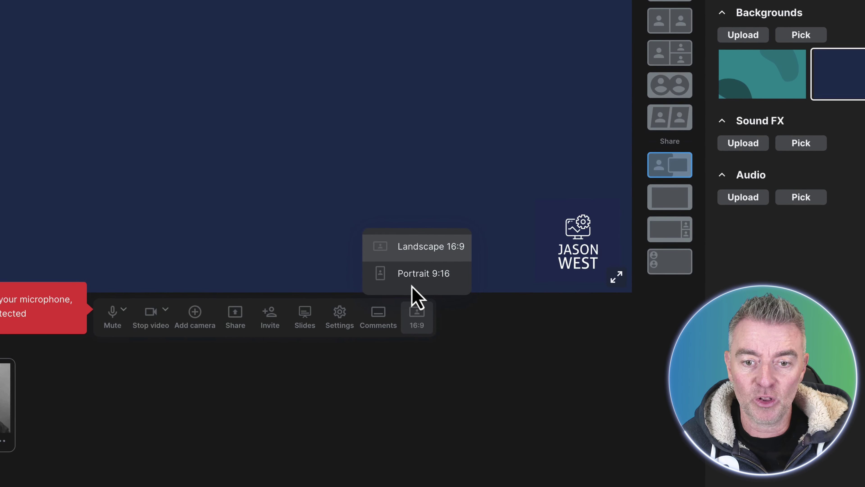
pyautogui.click(411, 276)
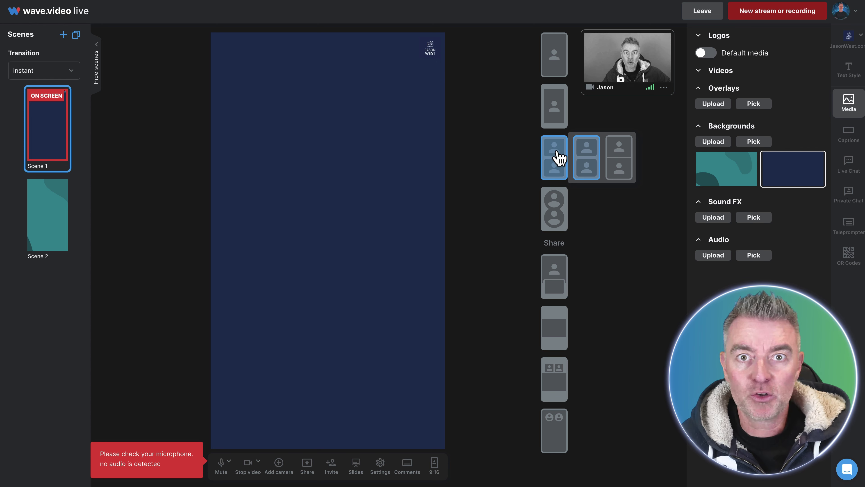
pyautogui.moveTo(558, 208)
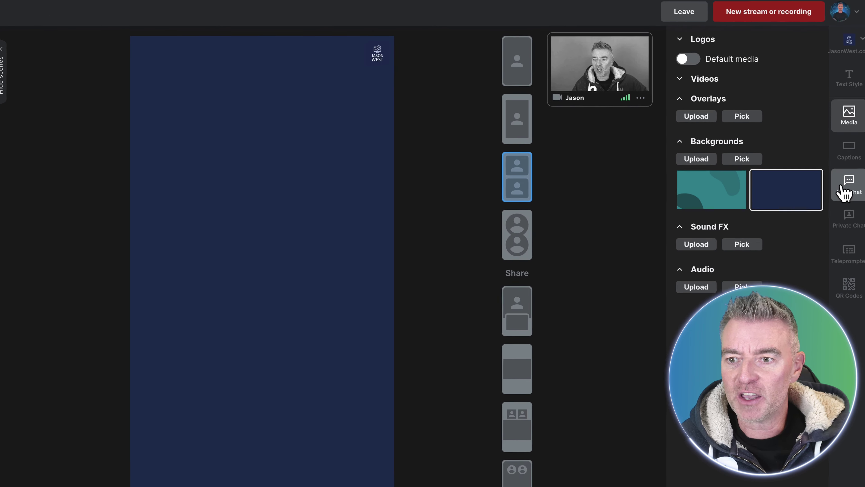
# Step: Open the Live Chat panel to see the sample viewer message
pyautogui.click(848, 164)
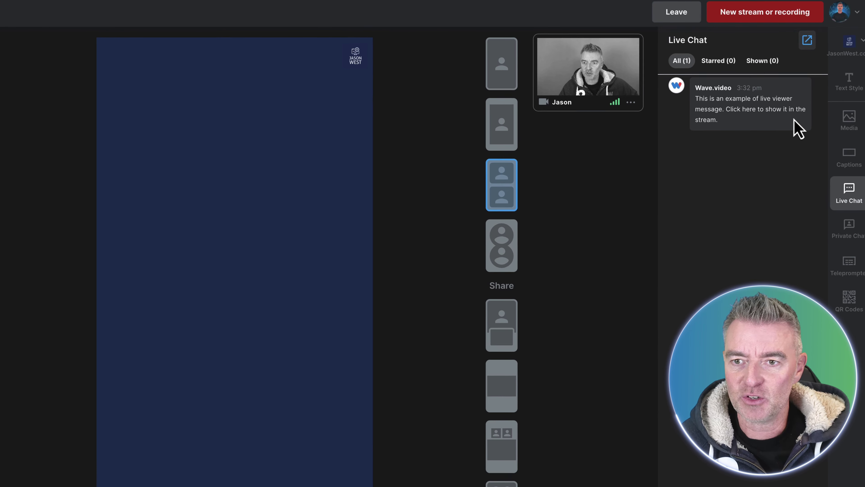
pyautogui.moveTo(777, 113)
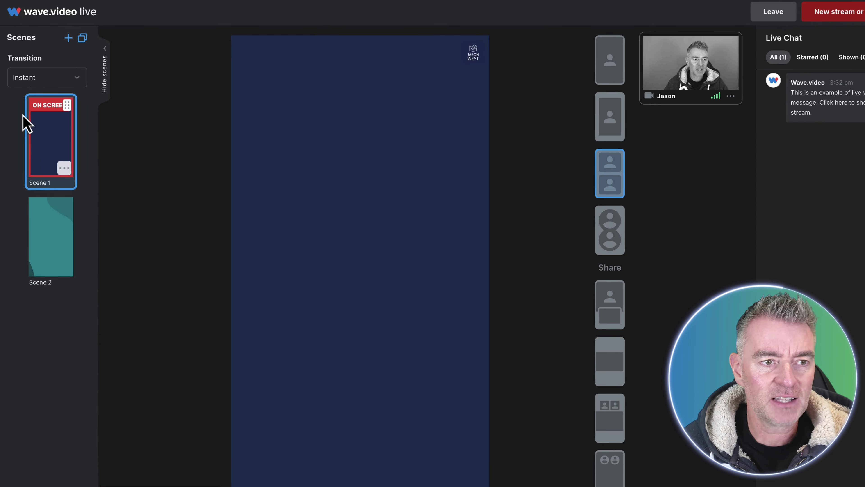
# Step: Put Scene 2 on screen and play the third video from the Media panel's videos section
pyautogui.moveTo(48, 247)
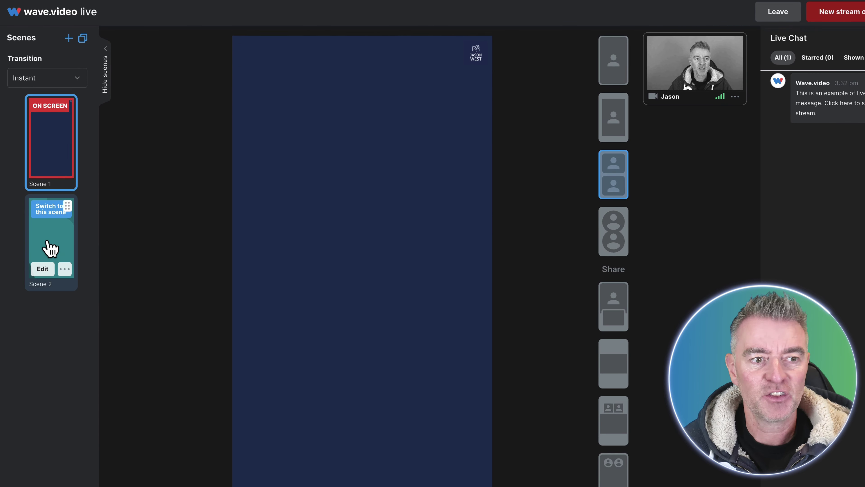
pyautogui.click(53, 220)
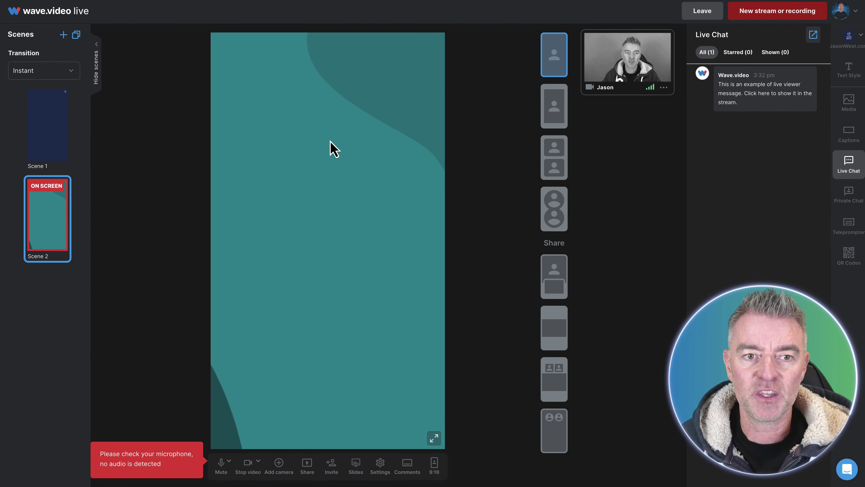
pyautogui.click(847, 107)
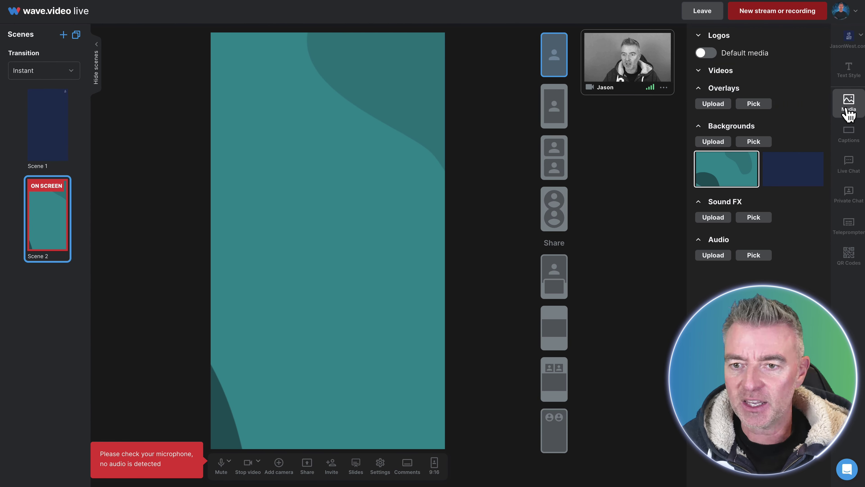
pyautogui.click(709, 70)
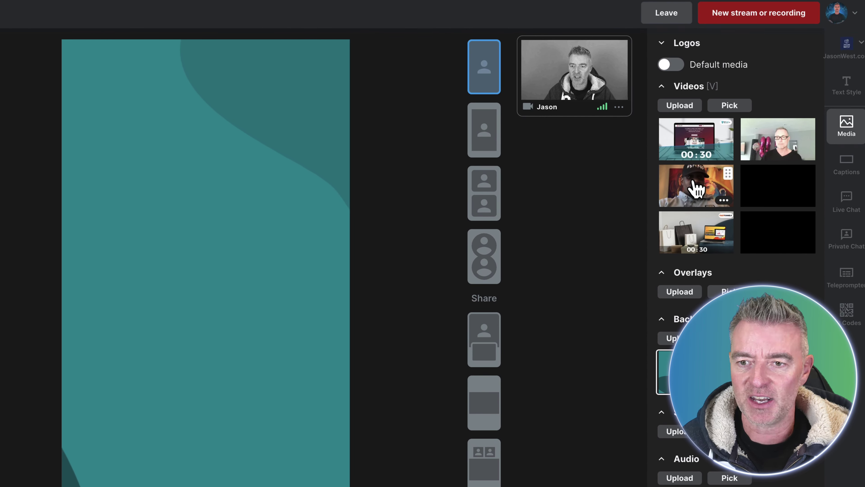
pyautogui.click(693, 185)
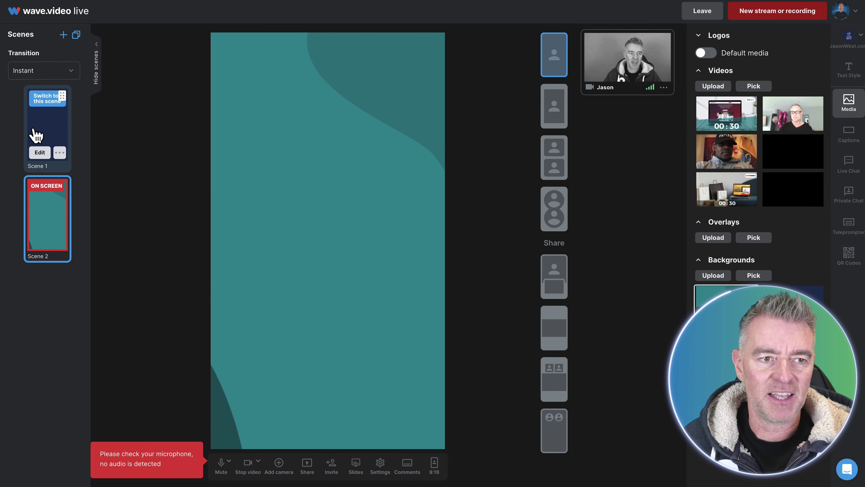
# Step: Return to Scene 1, then add a new Scene 3 and put it on screen
pyautogui.click(48, 110)
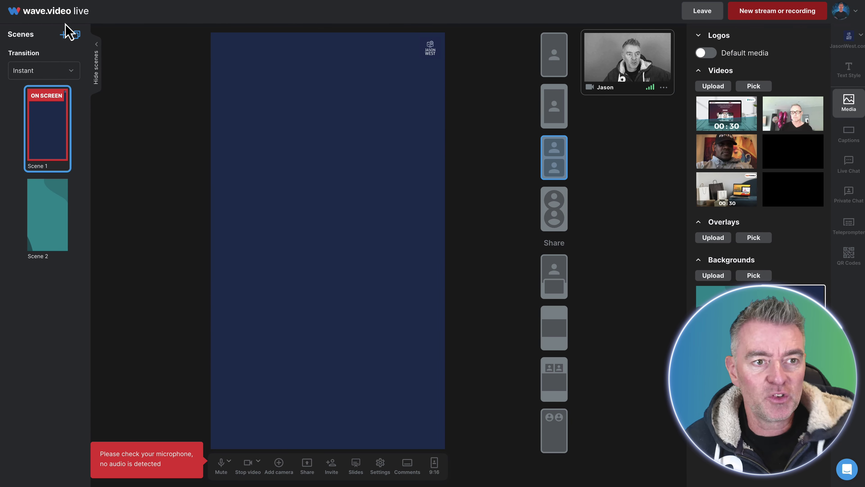
pyautogui.click(64, 35)
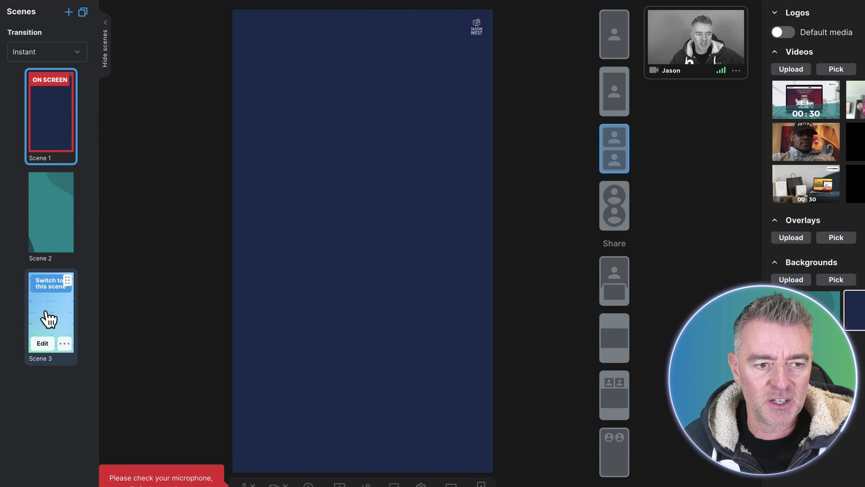
pyautogui.click(51, 284)
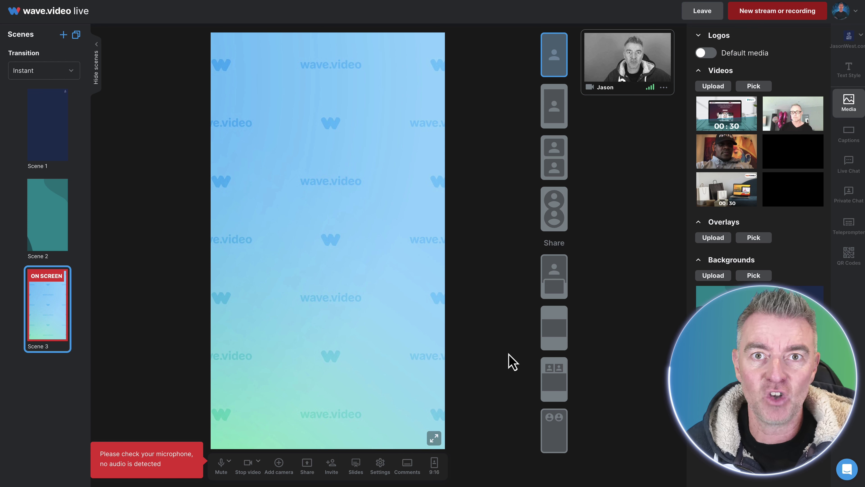
# Step: Switch the Scene 3 canvas from portrait 9:16 to Landscape 16:9
pyautogui.click(435, 473)
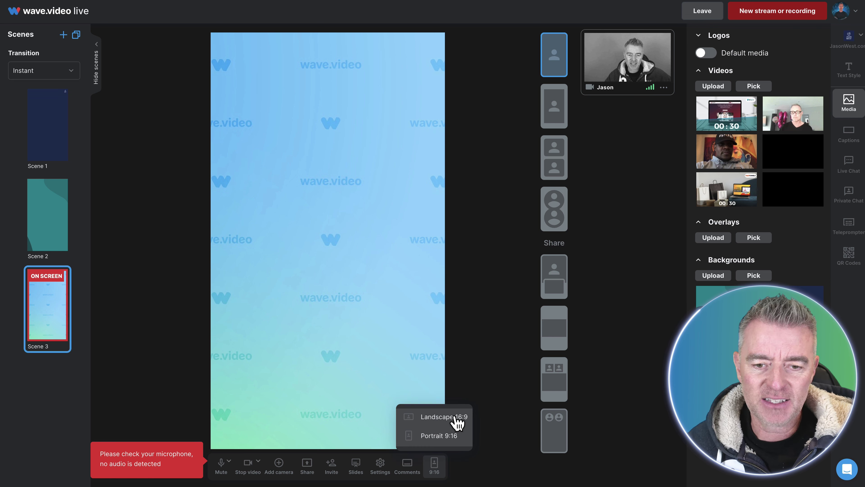
pyautogui.click(455, 420)
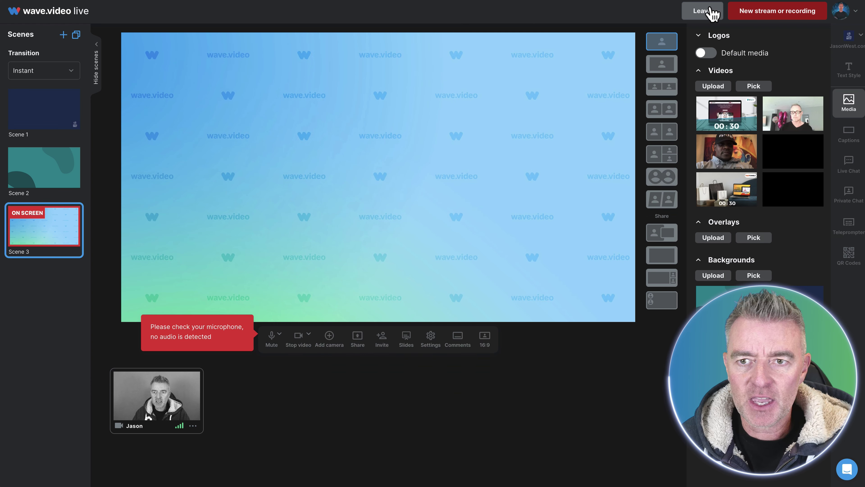
# Step: Leave the live streaming studio and return to the wave.video homepage
pyautogui.click(712, 14)
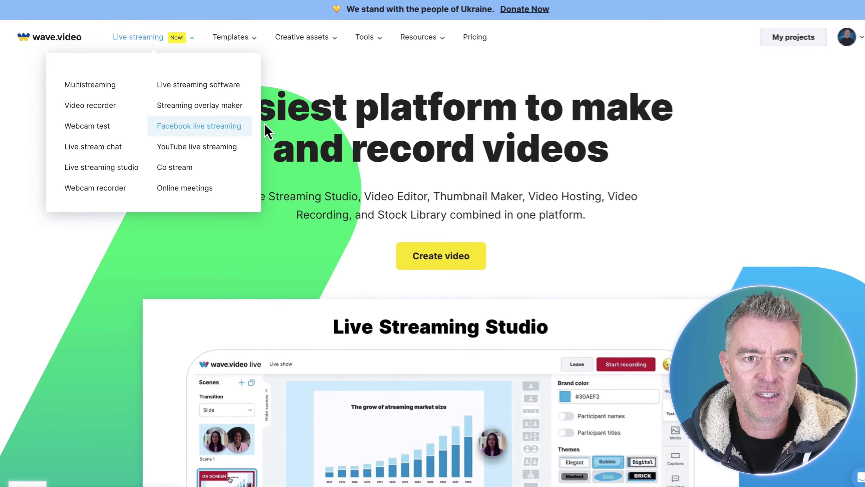
# Step: Go to My projects to view the project folders like Leads in a day and Live Streams
pyautogui.moveTo(364, 42)
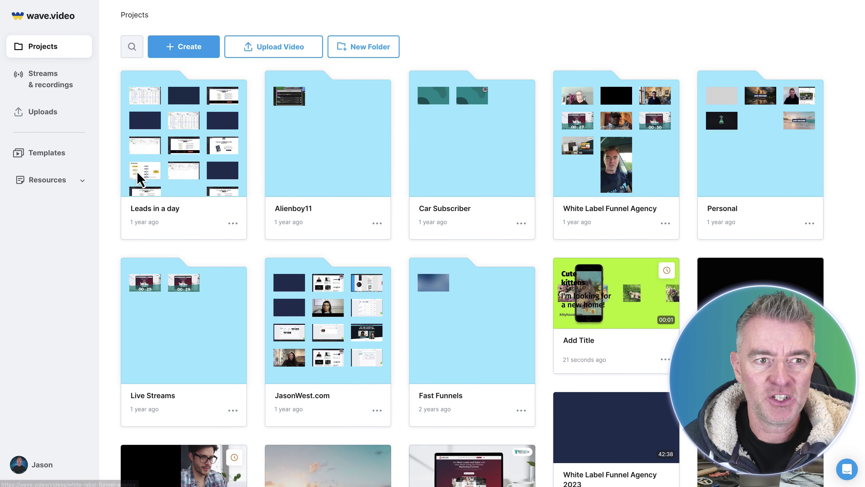
# Step: Create a new blank video project in the Horizontal 16:9 format
pyautogui.click(174, 54)
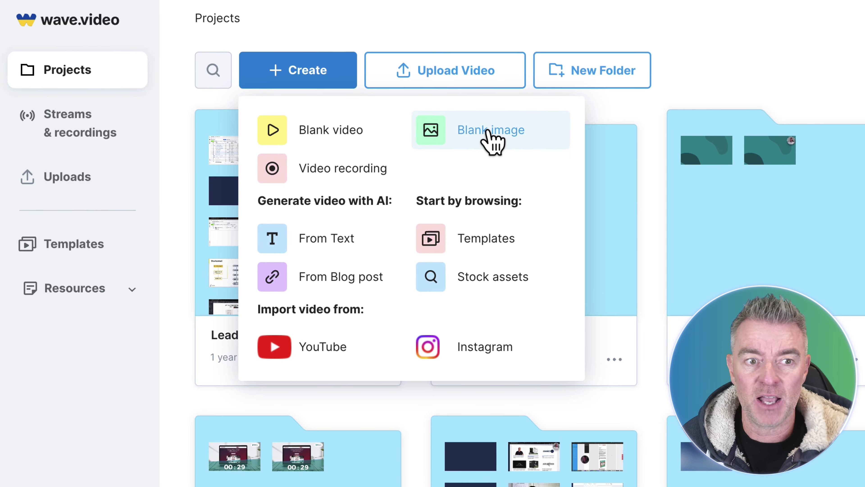
pyautogui.click(349, 138)
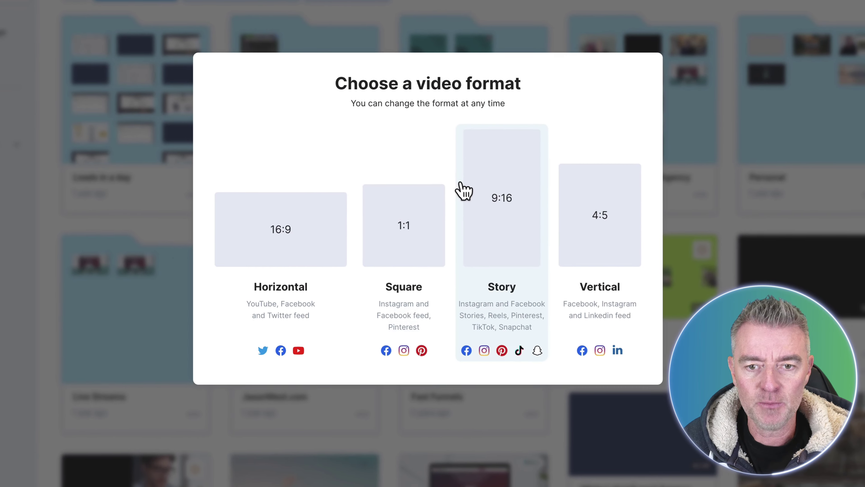
pyautogui.click(281, 231)
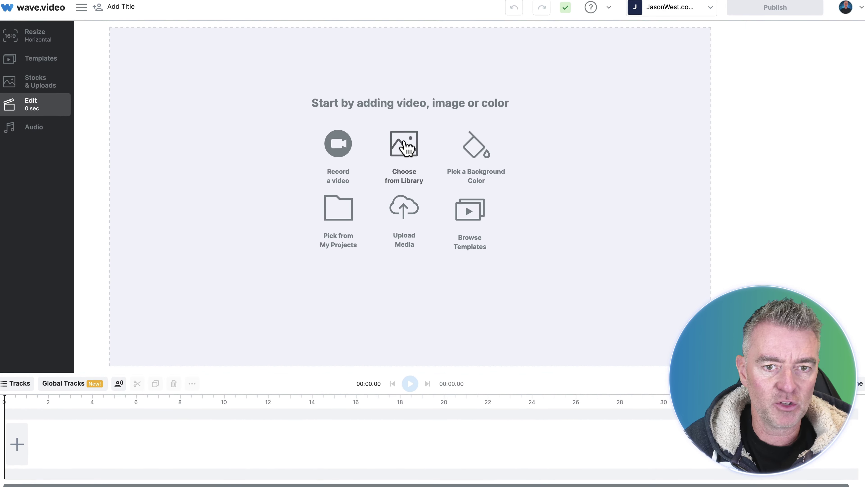
# Step: Add the free Real Estate stock clip of reflective skyscrapers to the timeline
pyautogui.click(41, 85)
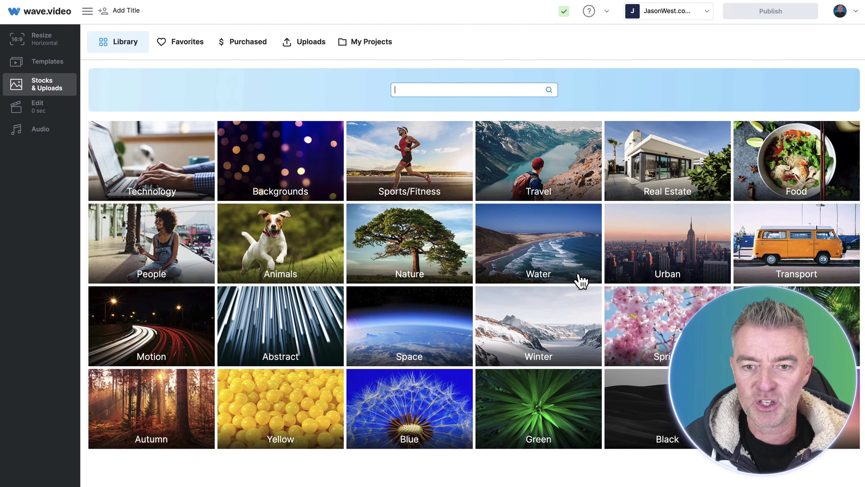
pyautogui.click(671, 181)
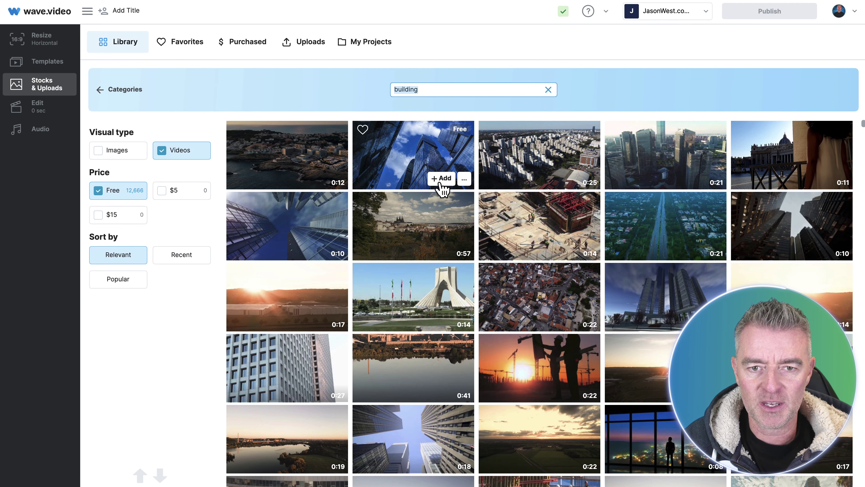
pyautogui.click(441, 179)
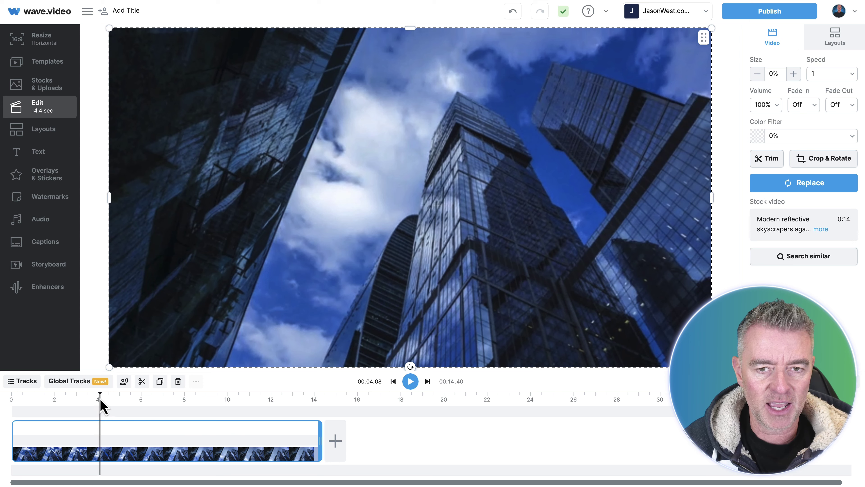
pyautogui.moveTo(11, 402); pyautogui.dragTo(251, 406)
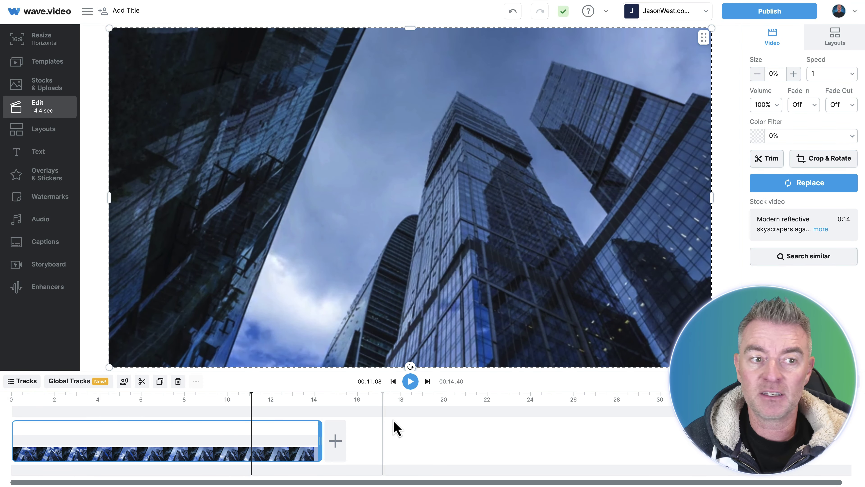
pyautogui.click(52, 155)
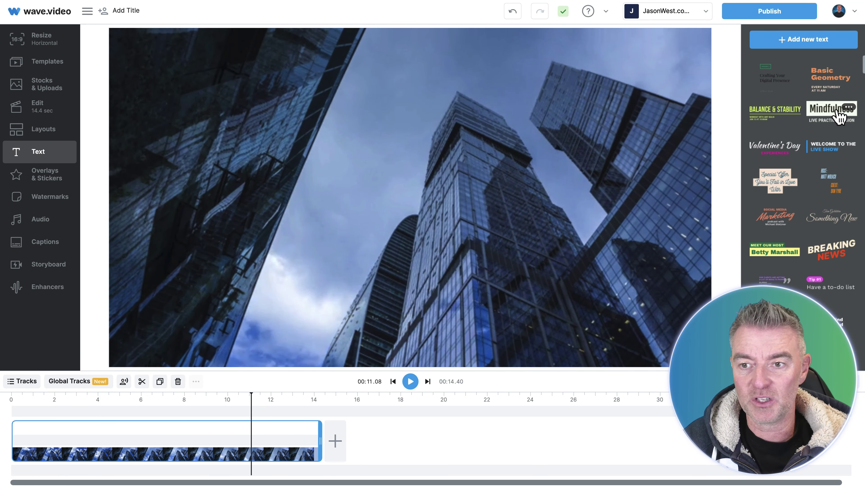
# Step: Drop the Mindfulness / LIVE PRACTICE SESSION template onto the footage, widened so Mindfulness fits one line
pyautogui.moveTo(839, 116); pyautogui.dragTo(399, 139)
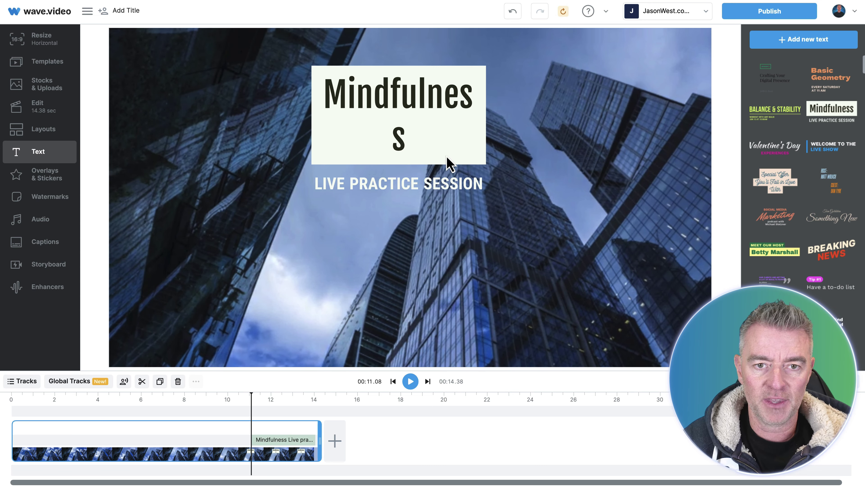
pyautogui.moveTo(486, 116); pyautogui.dragTo(548, 116)
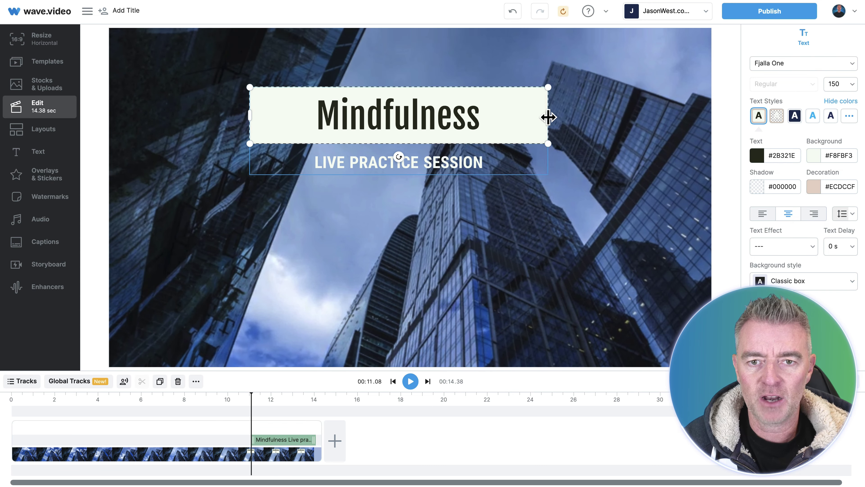
pyautogui.moveTo(476, 119); pyautogui.dragTo(483, 239)
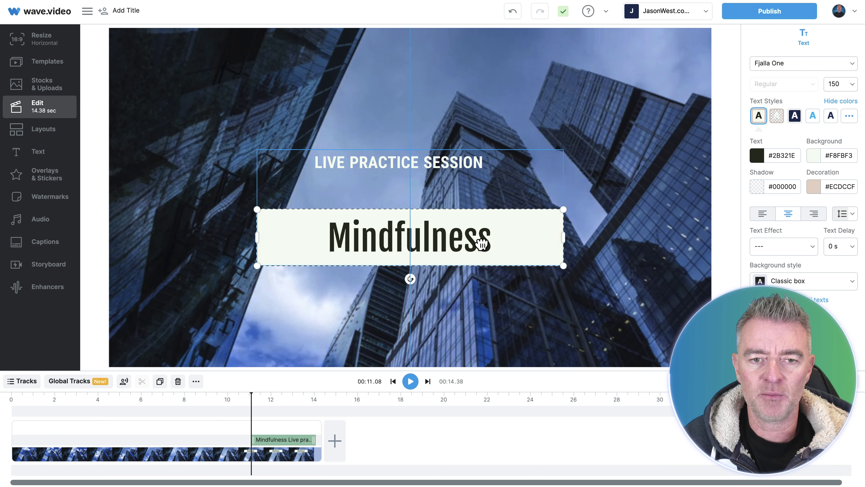
pyautogui.moveTo(464, 195); pyautogui.dragTo(474, 122)
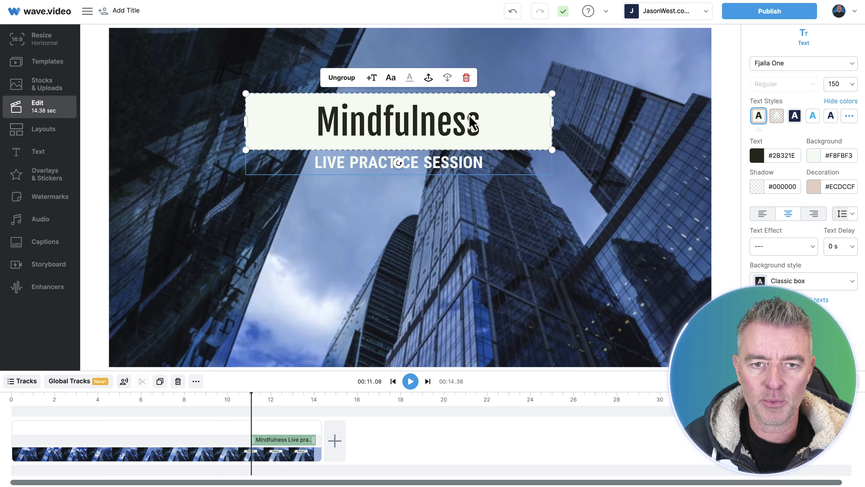
# Step: Move the whole title group to the upper-left corner and shrink it slightly
pyautogui.click(455, 170)
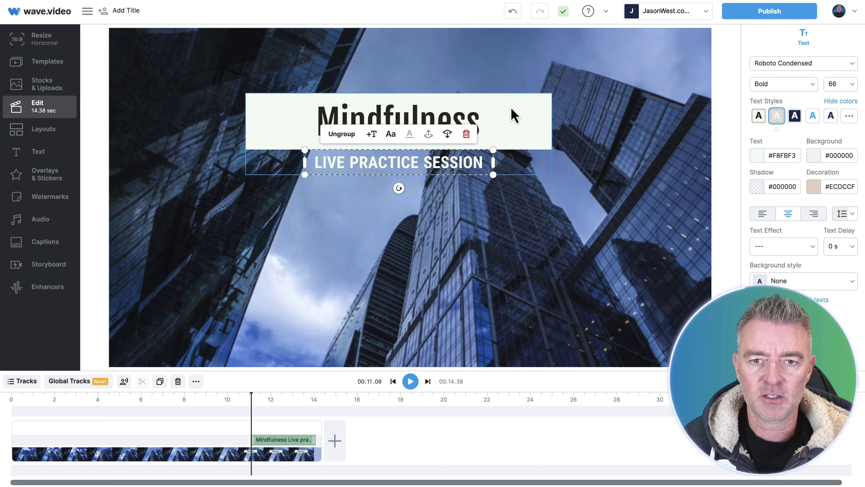
pyautogui.click(514, 116)
pyautogui.moveTo(508, 130); pyautogui.dragTo(384, 83)
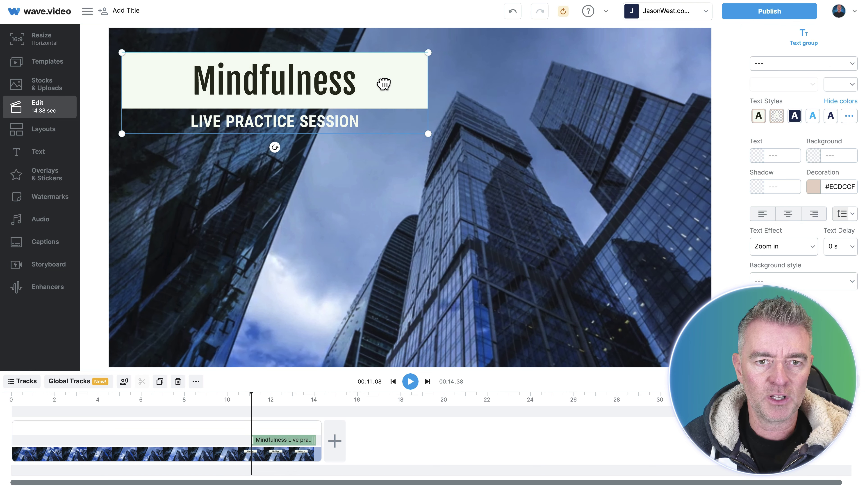
pyautogui.moveTo(428, 133); pyautogui.dragTo(361, 102)
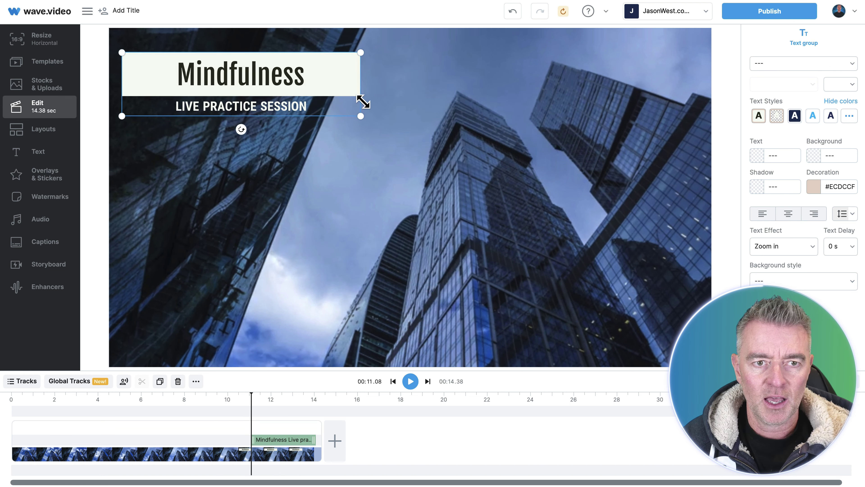
pyautogui.click(335, 442)
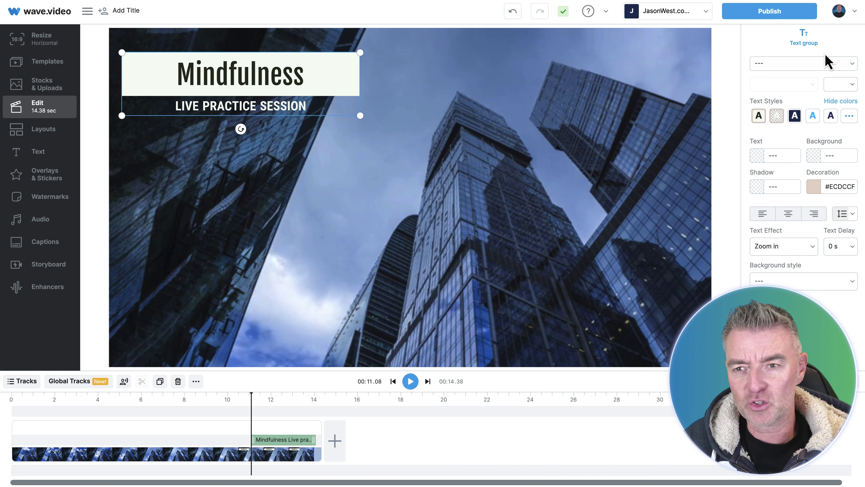
pyautogui.click(314, 142)
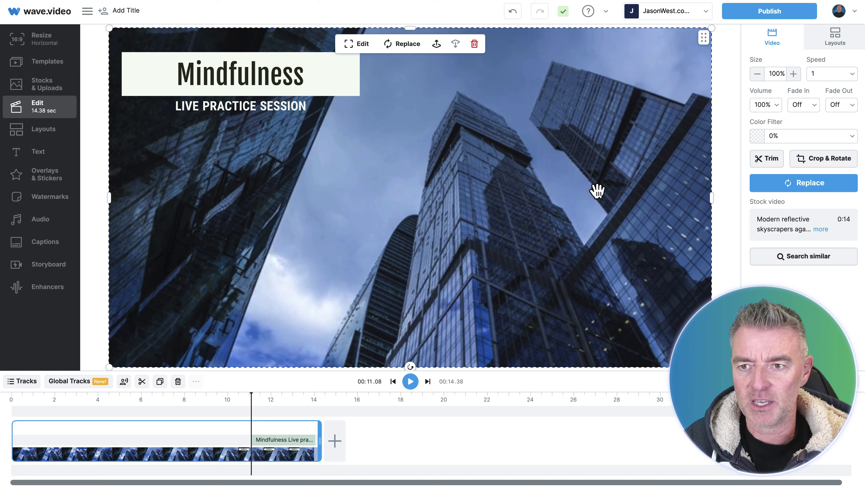
# Step: Frame the skyscraper footage in the Laptop classic device layout
pyautogui.click(834, 37)
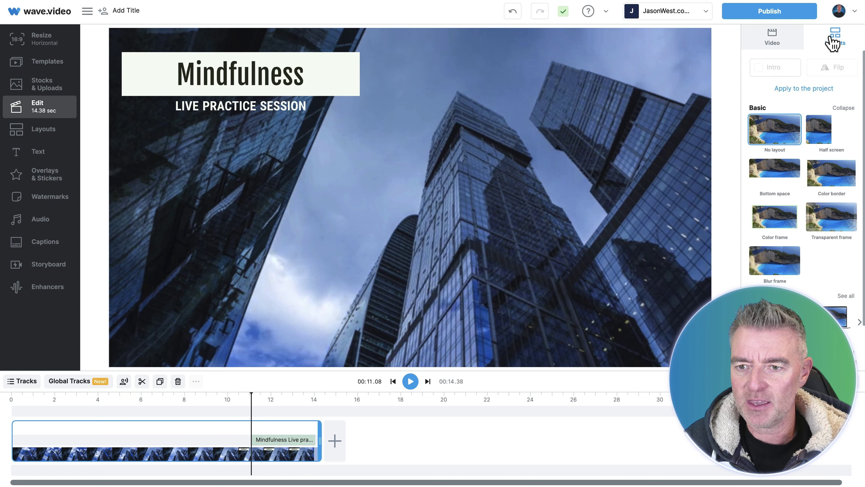
pyautogui.scroll(-3, 801, 139)
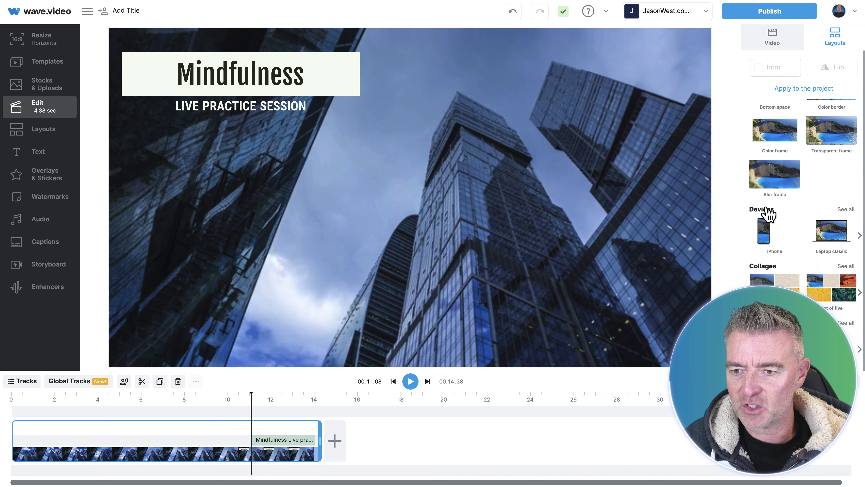
pyautogui.click(837, 235)
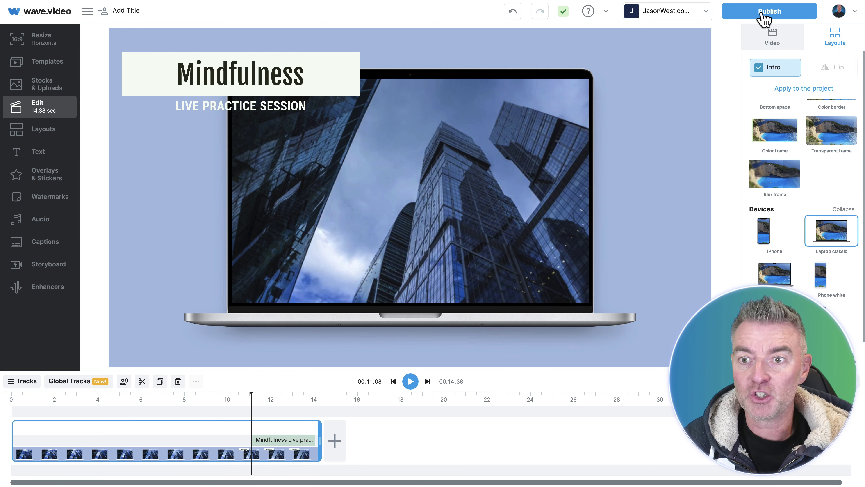
pyautogui.click(763, 19)
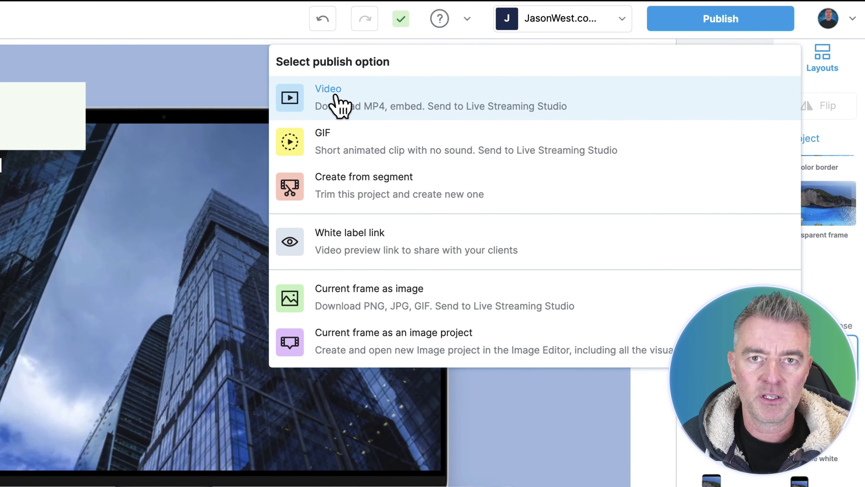